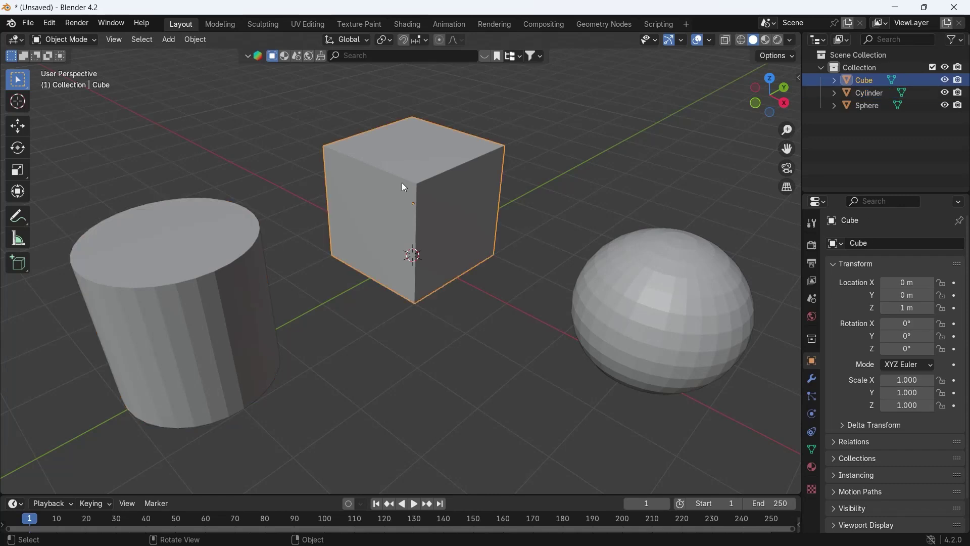
- Switch the cube between flat and smooth shading, leaving it flat
right_click(404, 124)
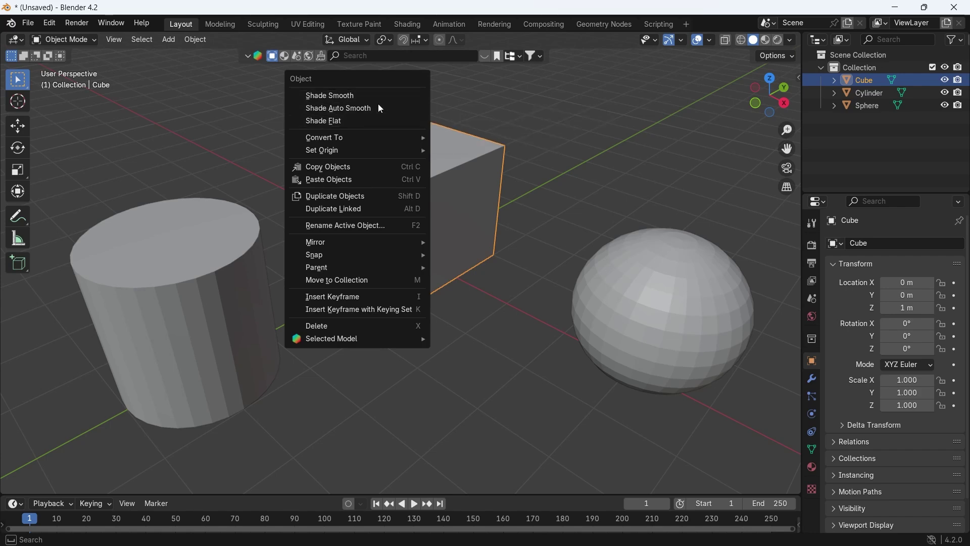
click(349, 125)
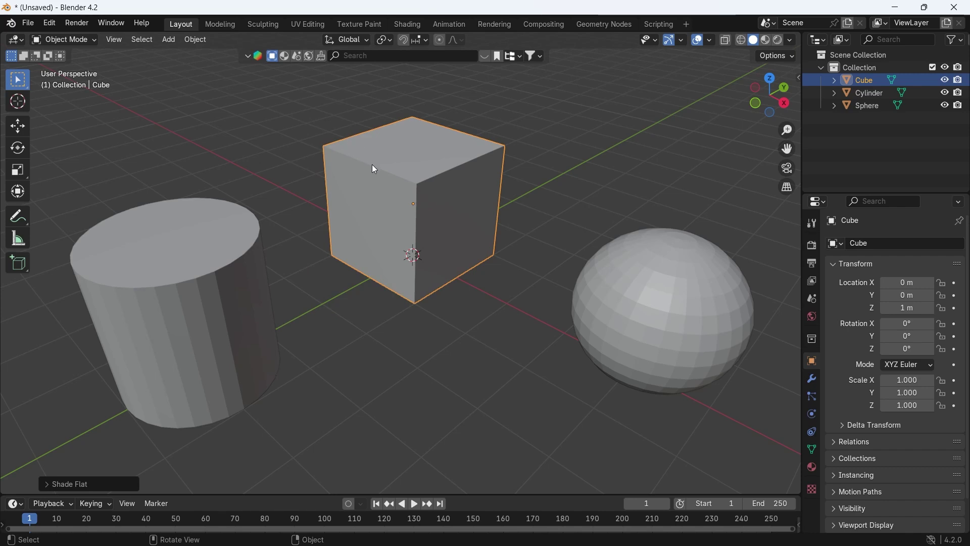
click(206, 42)
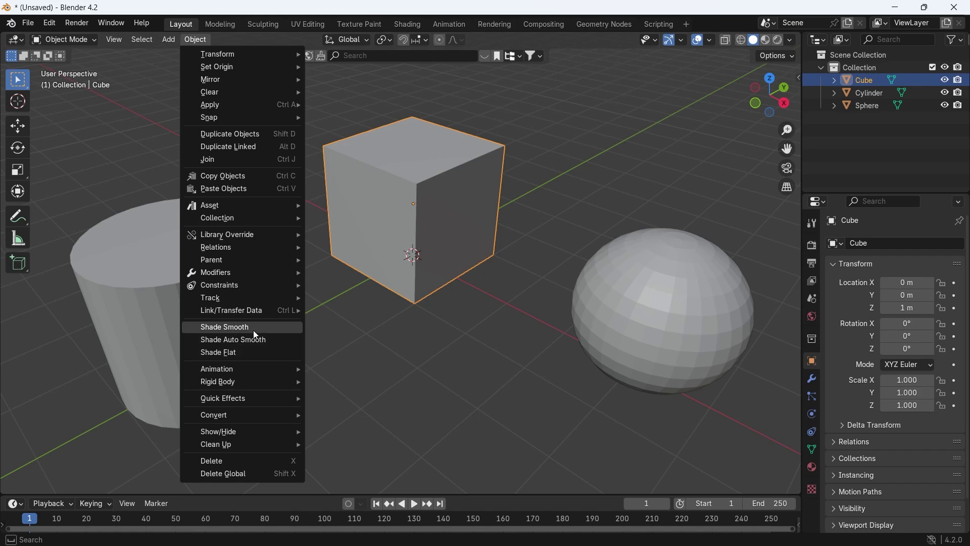
click(272, 331)
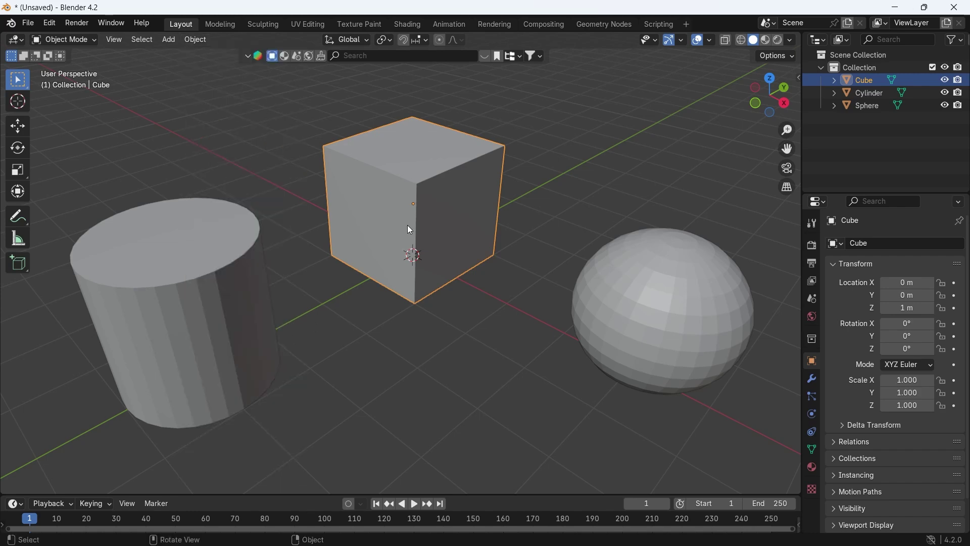
right_click(402, 180)
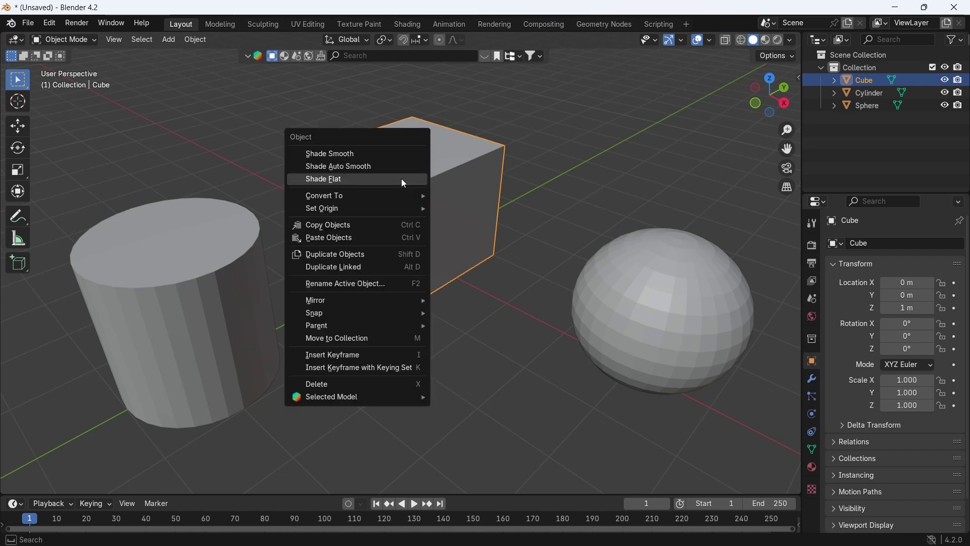
click(354, 180)
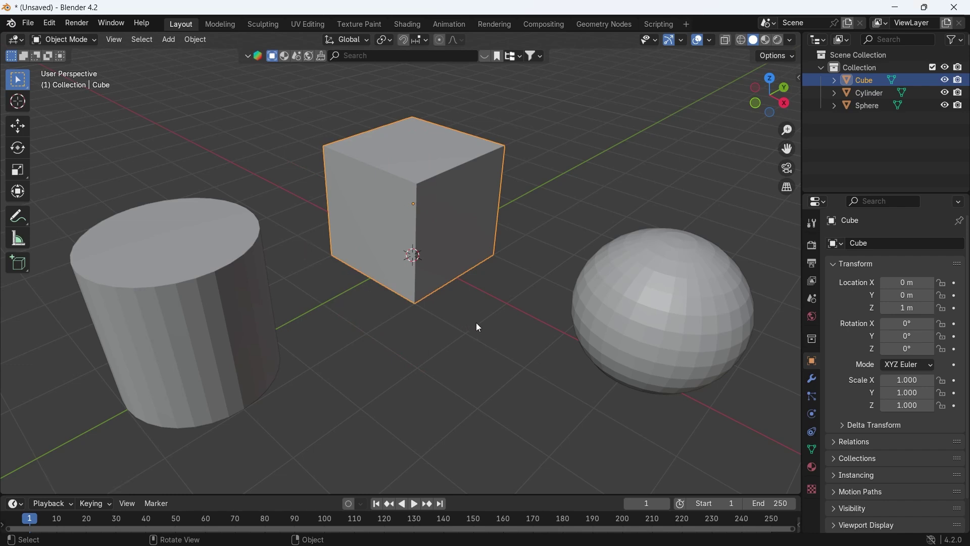
- Select the cube and apply Shade Auto Smooth to it
click(596, 323)
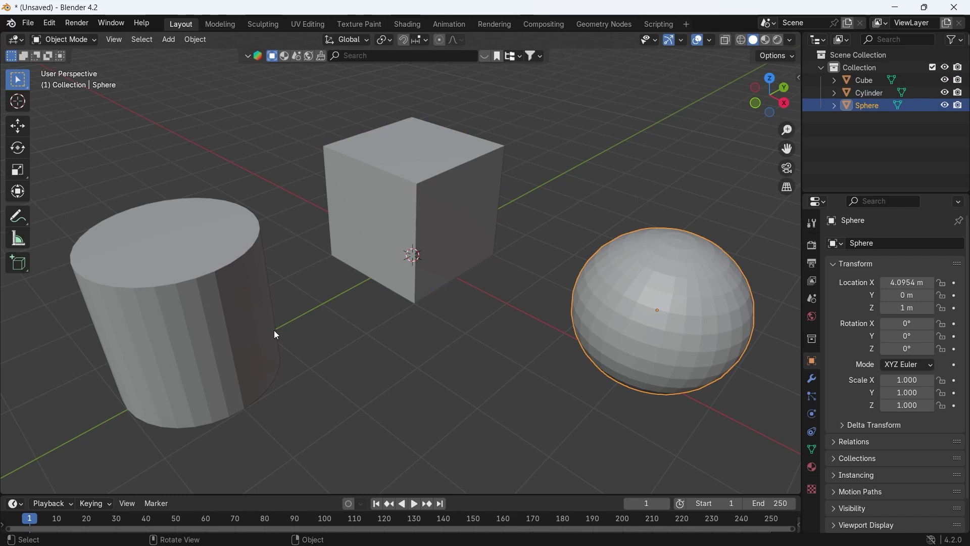
click(247, 326)
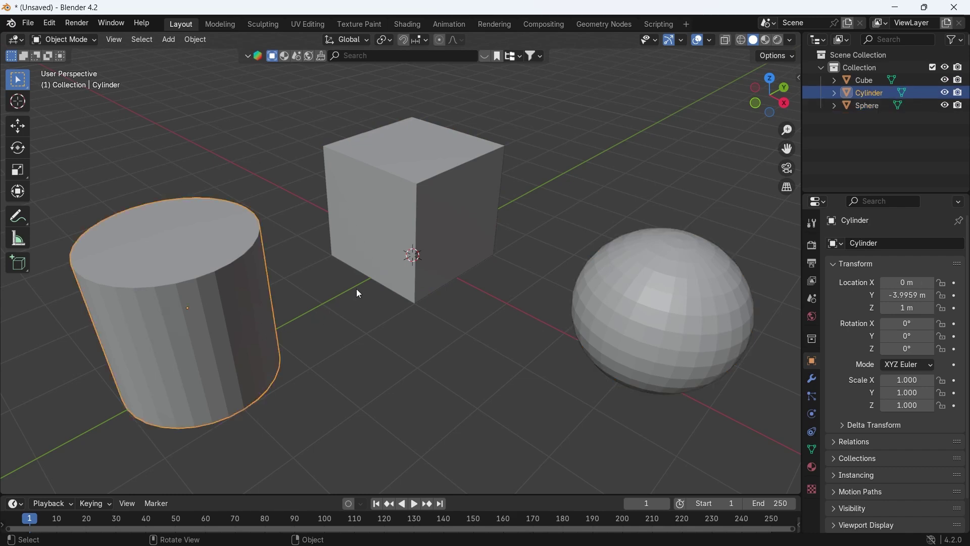
click(403, 186)
right_click(399, 201)
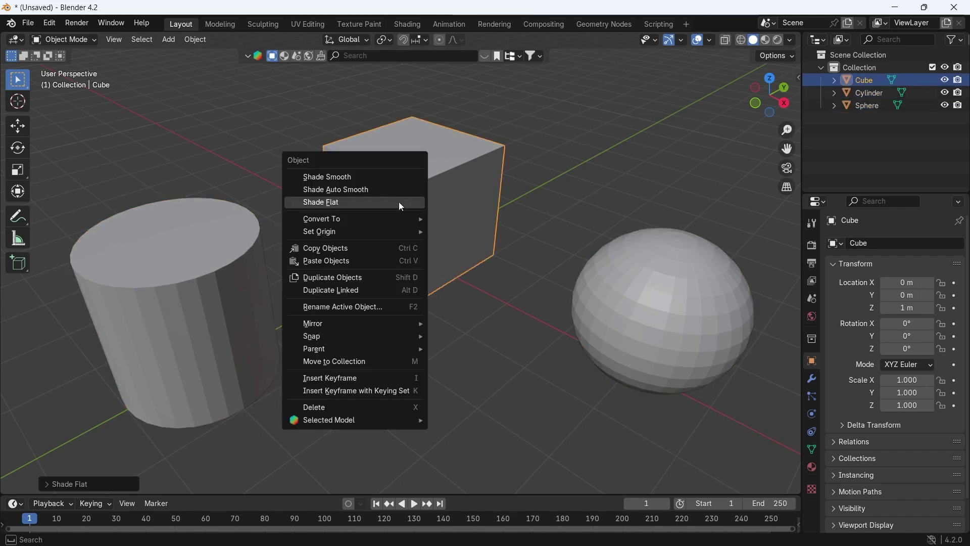
click(392, 197)
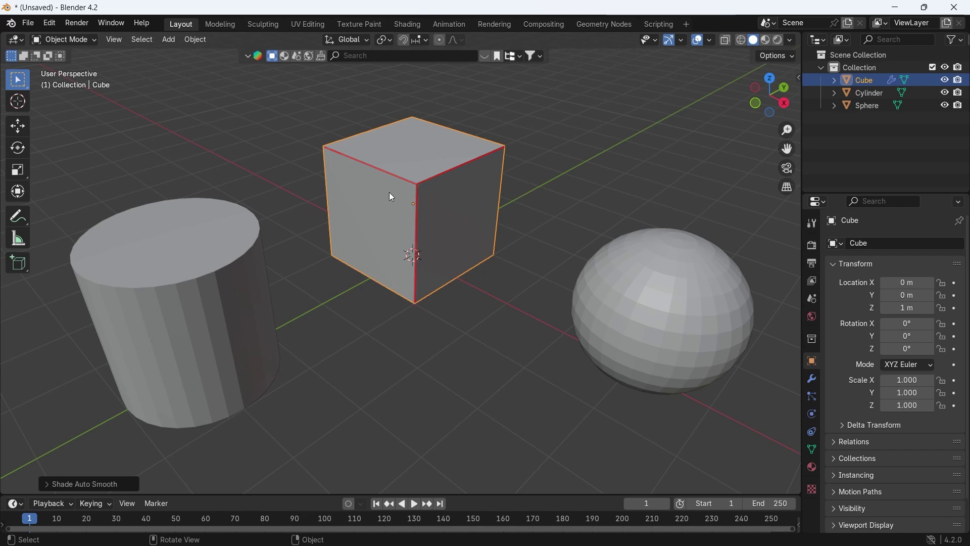
- Smooth-shade the cube, then try smooth, flat and auto smooth on the cylinder
right_click(392, 197)
click(382, 183)
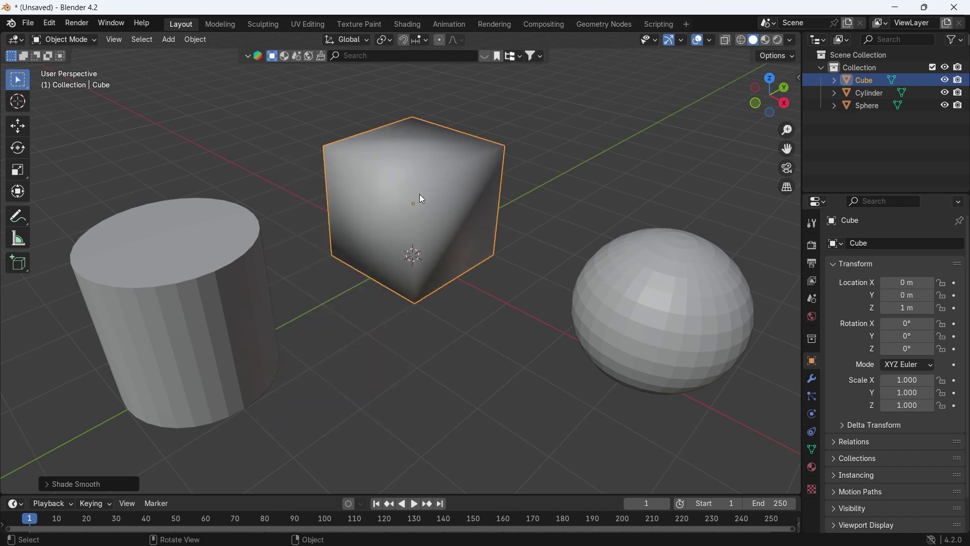
click(224, 285)
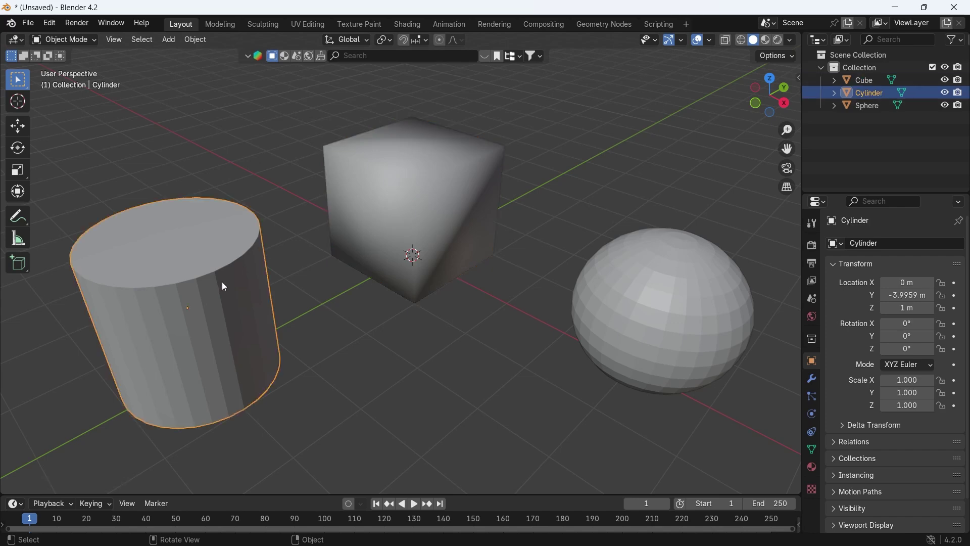
right_click(224, 285)
click(224, 286)
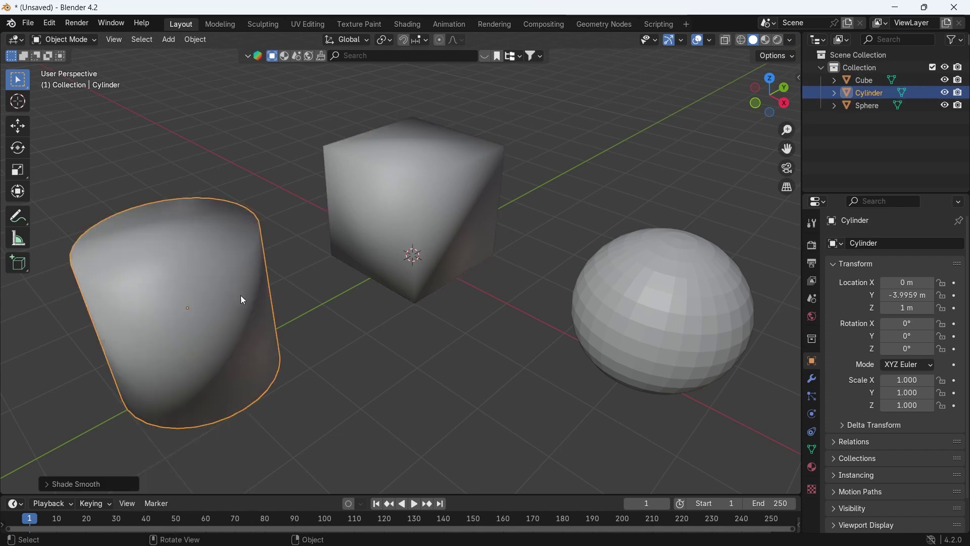
right_click(232, 302)
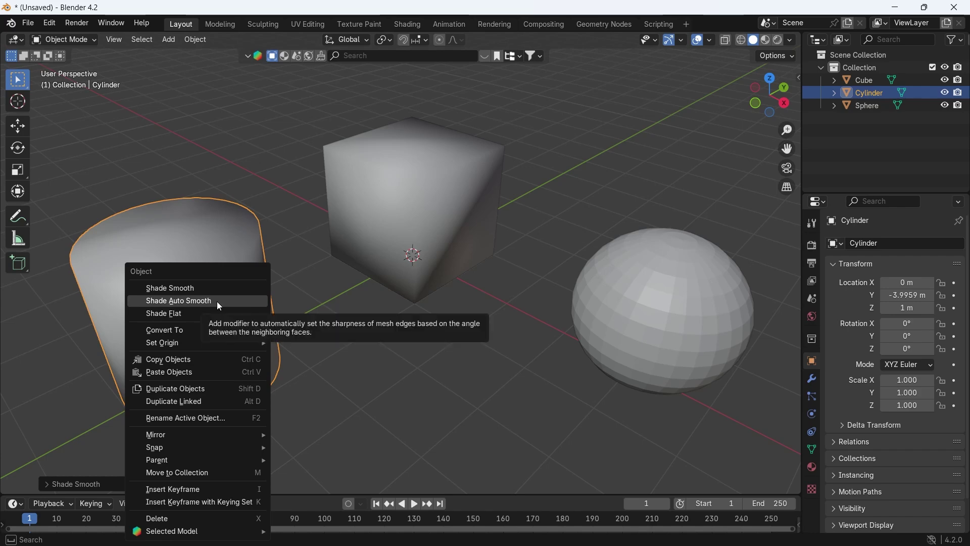
click(217, 314)
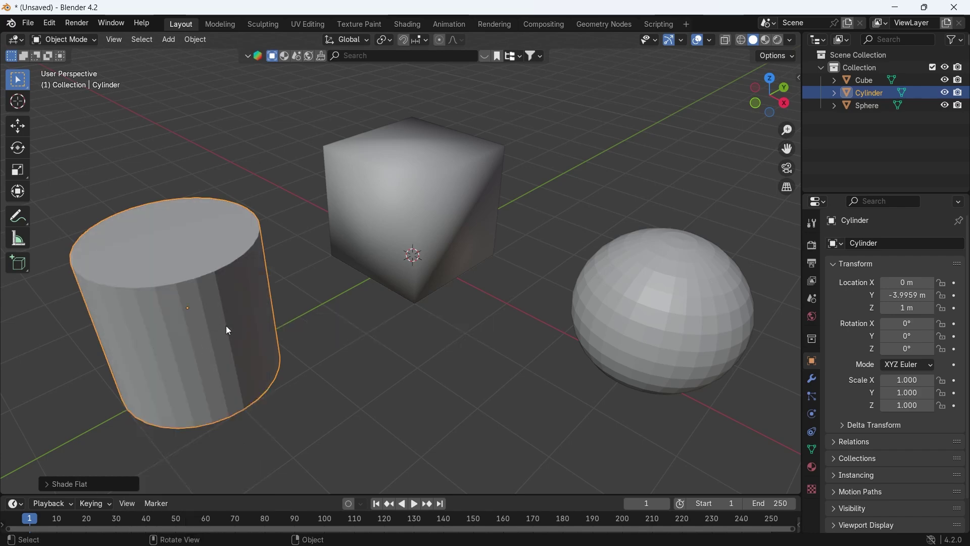
right_click(225, 326)
click(225, 303)
- Apply auto smooth to the sphere, then switch it to full smooth shading
click(616, 324)
right_click(613, 319)
click(596, 303)
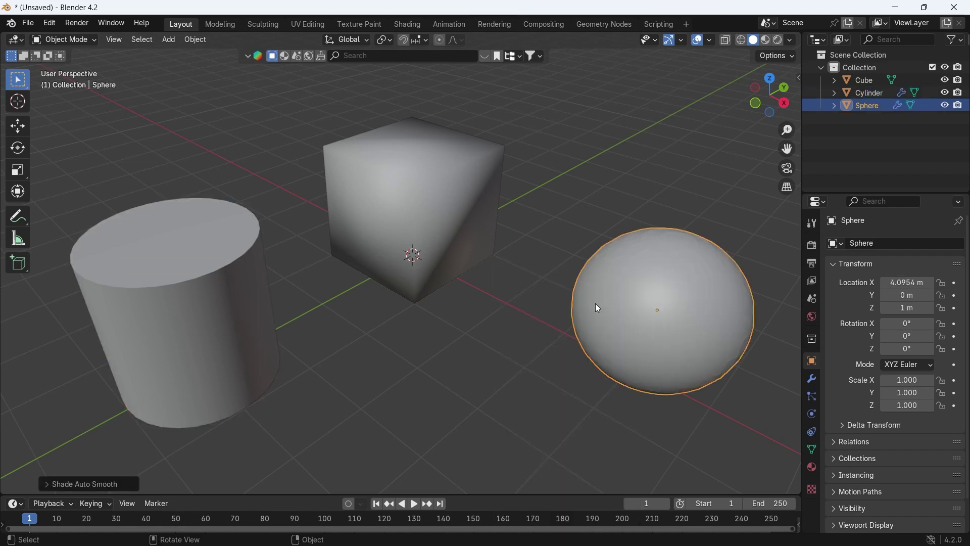
right_click(622, 308)
click(603, 293)
- Flat-shade all three objects together, then select just the cube
key(a)
right_click(445, 247)
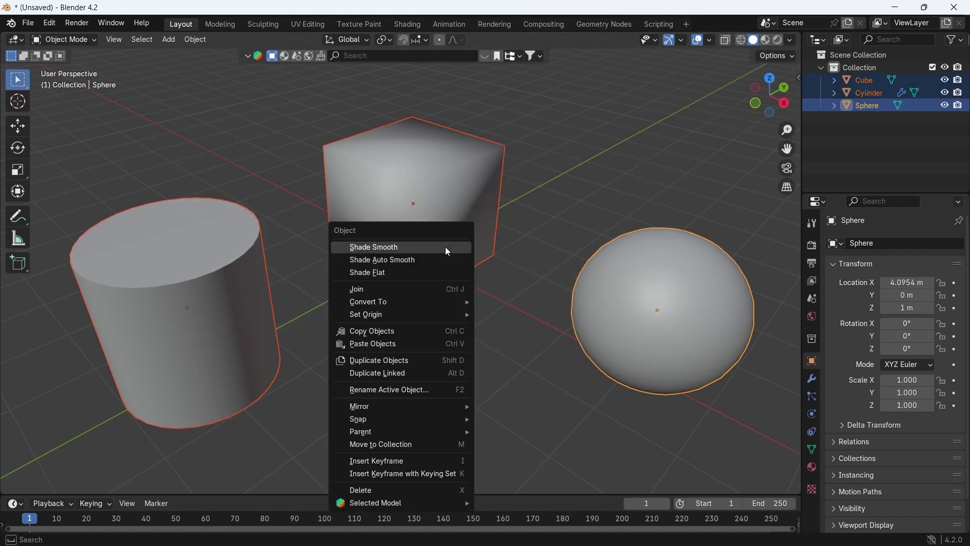
click(432, 270)
click(474, 319)
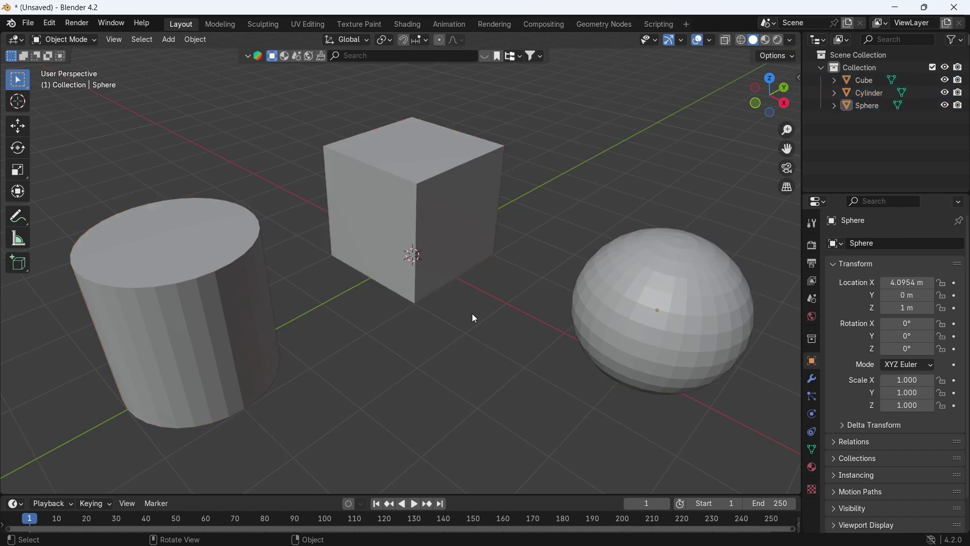
click(440, 234)
- Show face normals in Edit Mode at size 0.25, then return to Object Mode
key(a)
key(Tab)
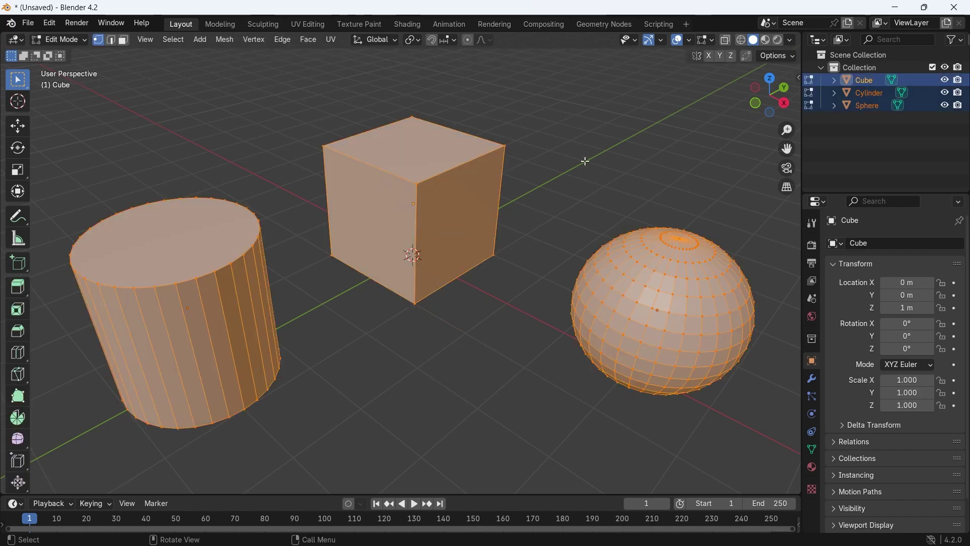
click(705, 41)
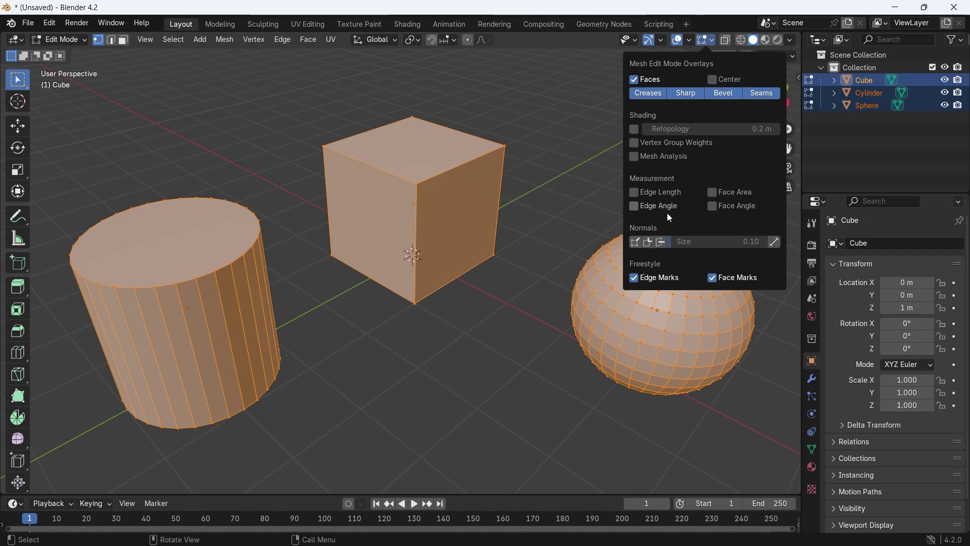
click(663, 242)
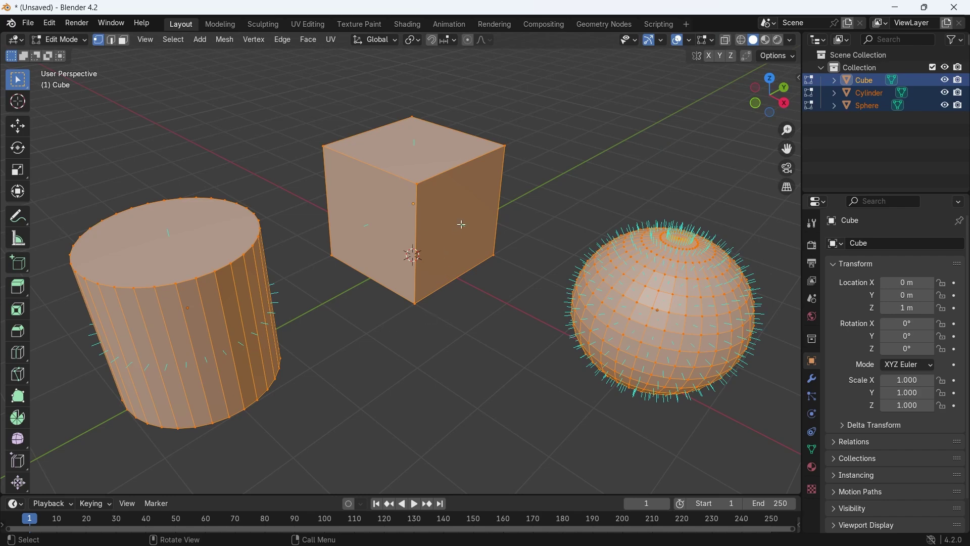
click(707, 41)
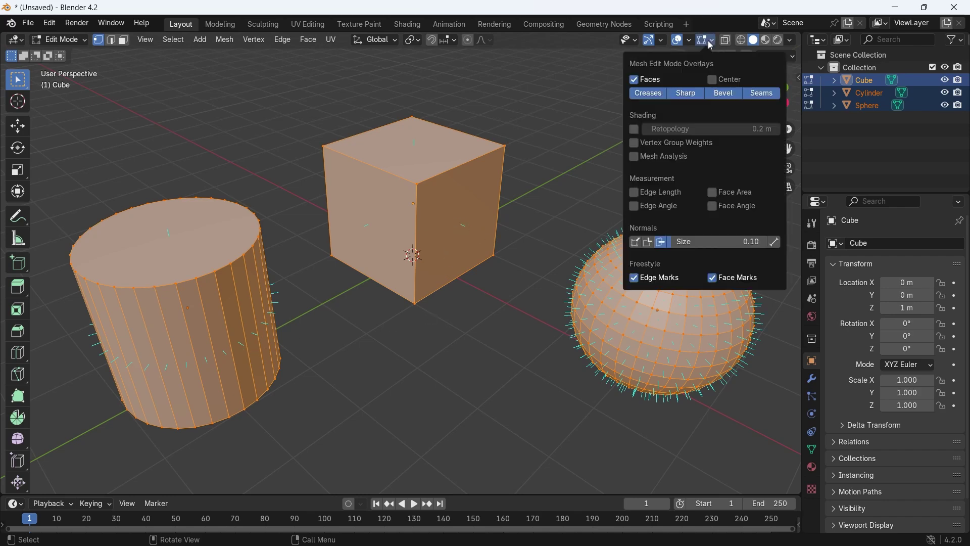
drag(687, 241, 707, 241)
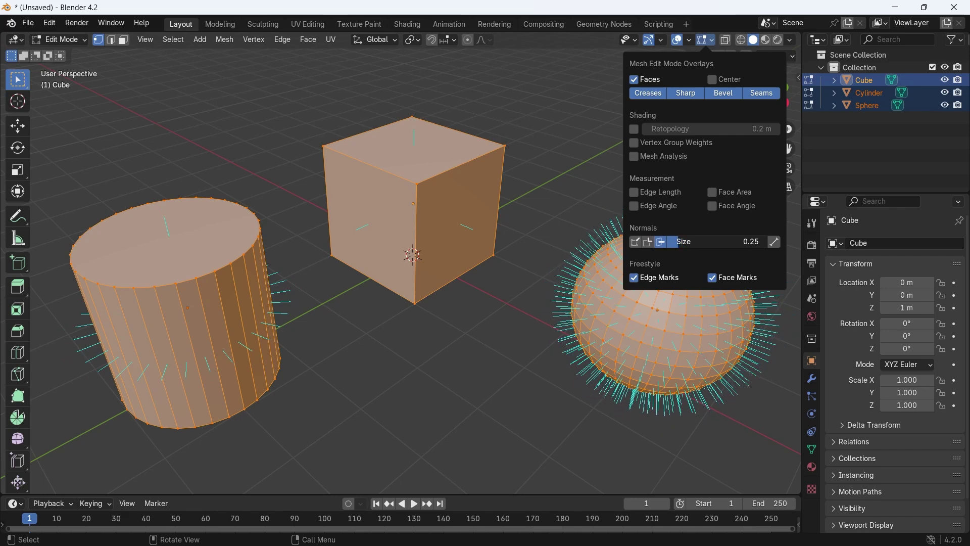
key(Tab)
click(480, 165)
right_click(480, 165)
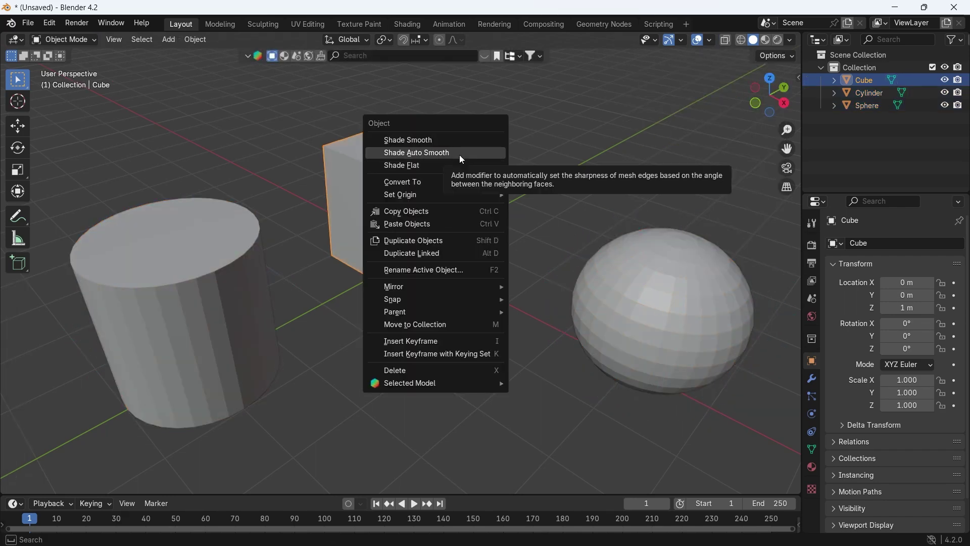
- Give the cube auto smooth and set its smoothing angle to 90°, then 89°
click(460, 155)
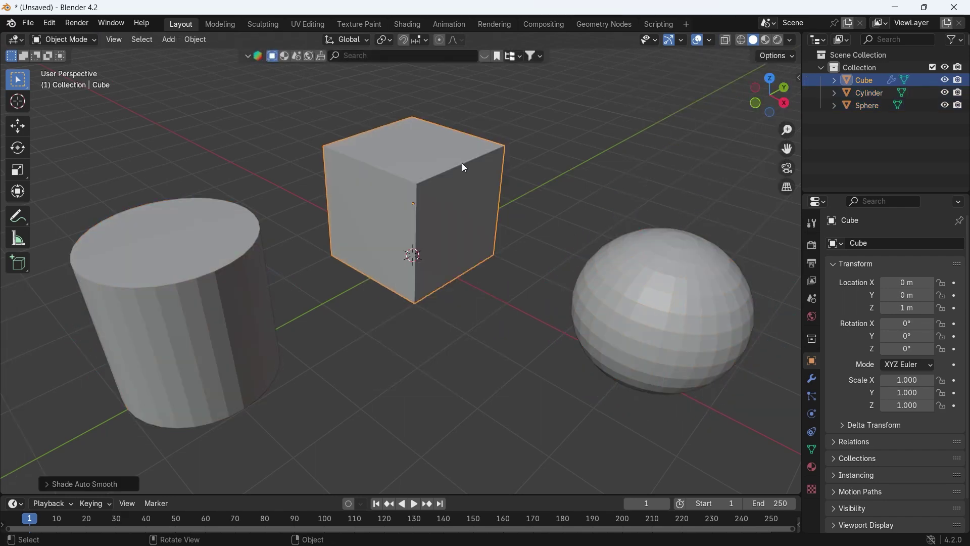
click(102, 481)
click(812, 379)
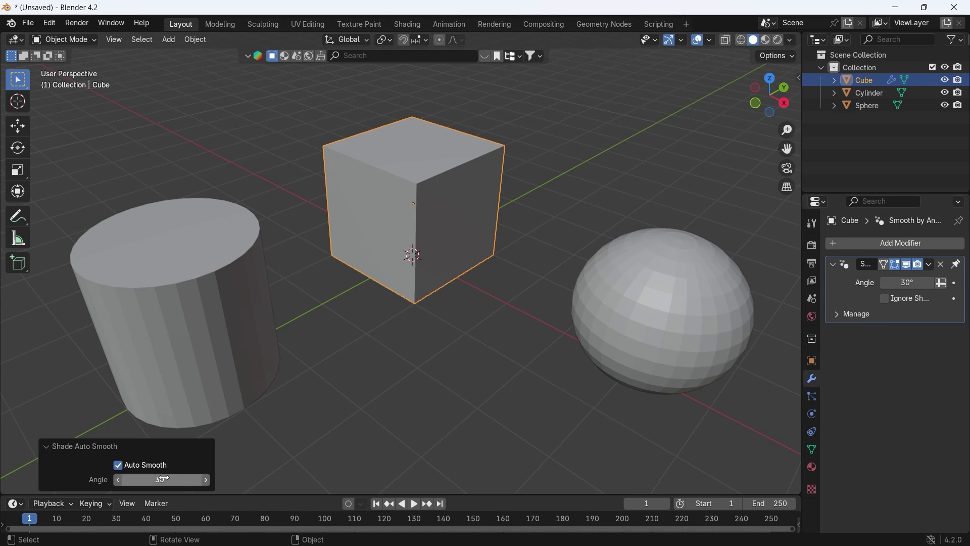
drag(161, 479, 195, 479)
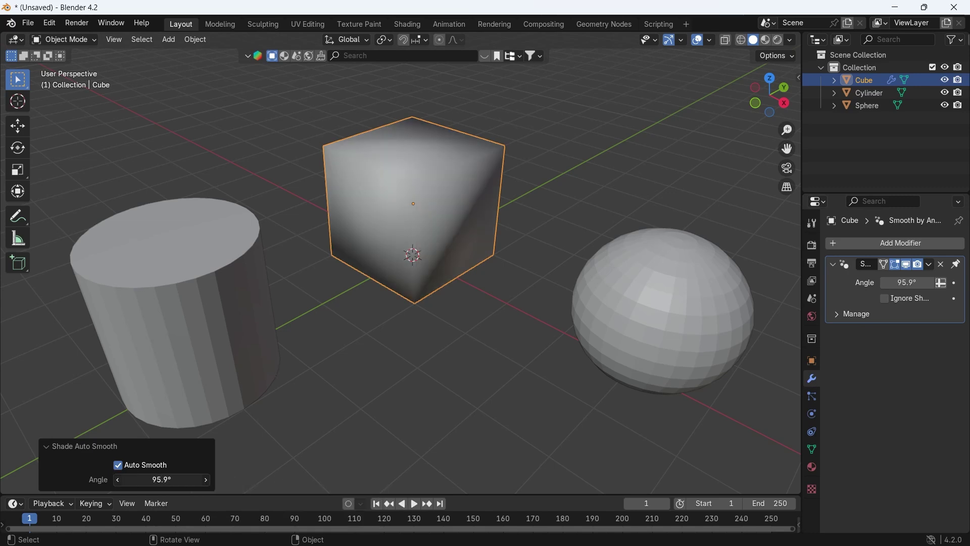
click(169, 480)
text(90)
key(Return)
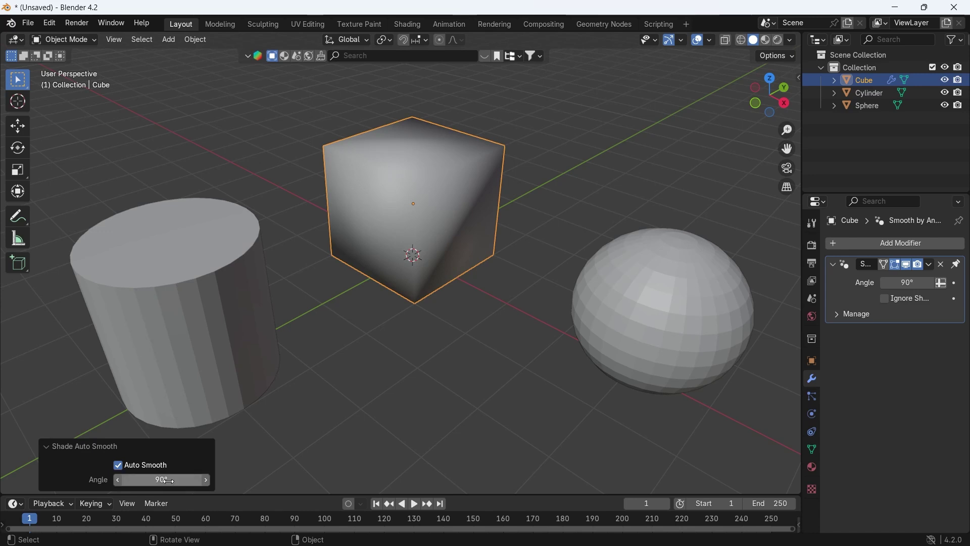
click(169, 480)
text(89)
key(Return)
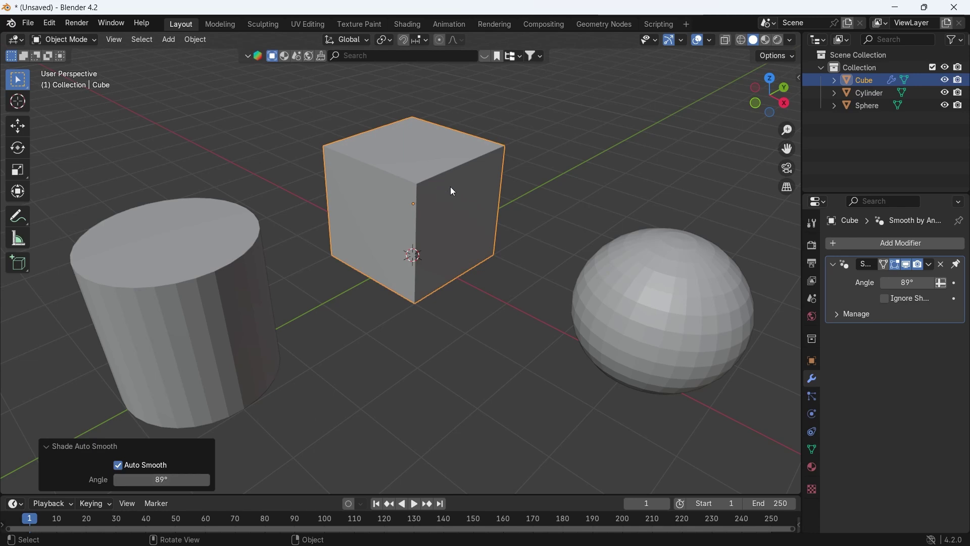
- Give the cylinder auto smooth at a 90° angle and enter Edit Mode on it
click(198, 298)
right_click(218, 294)
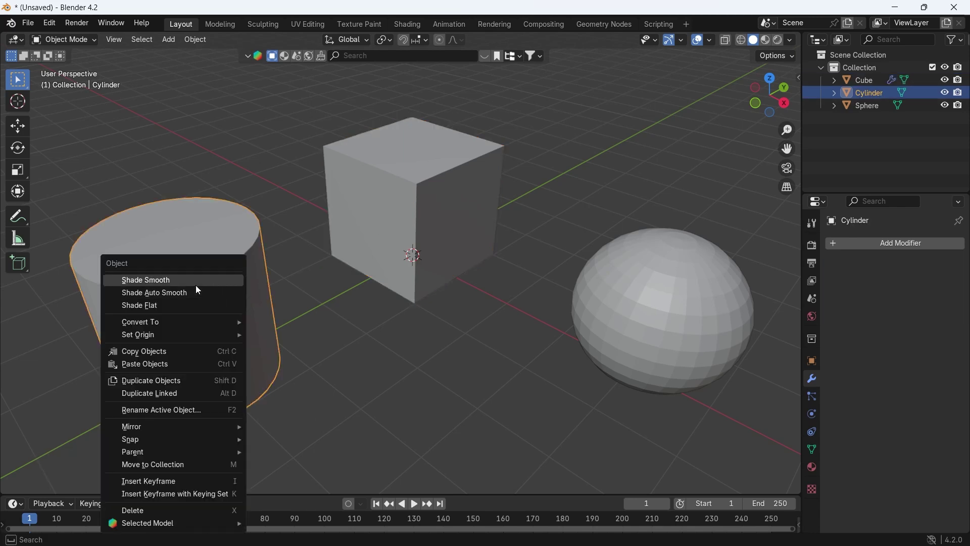
click(195, 288)
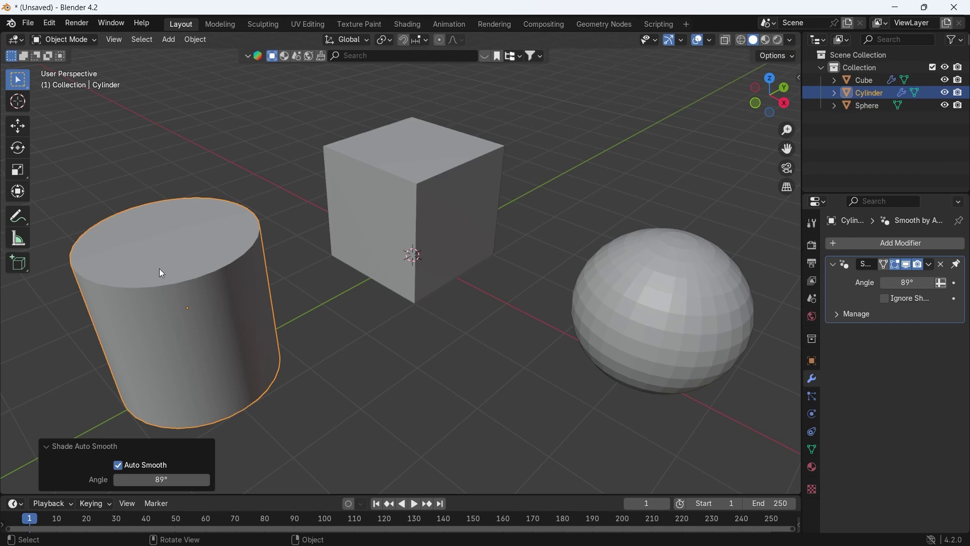
click(159, 487)
text(90)
key(Return)
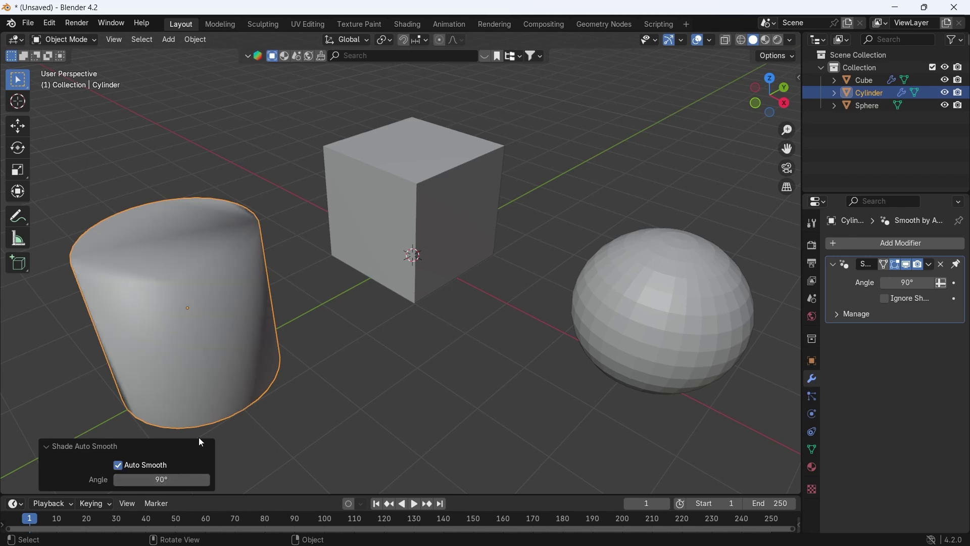
key(Tab)
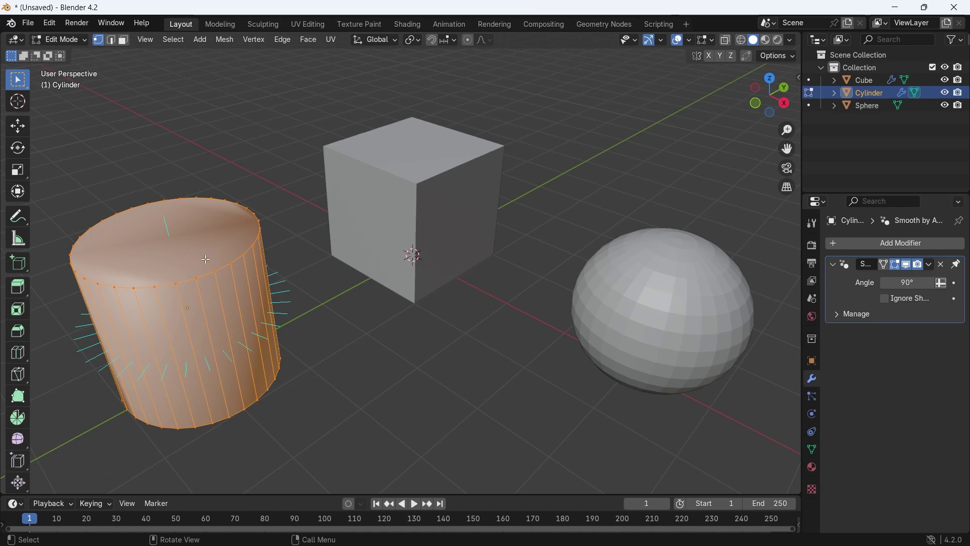
click(175, 233)
key(3)
click(175, 232)
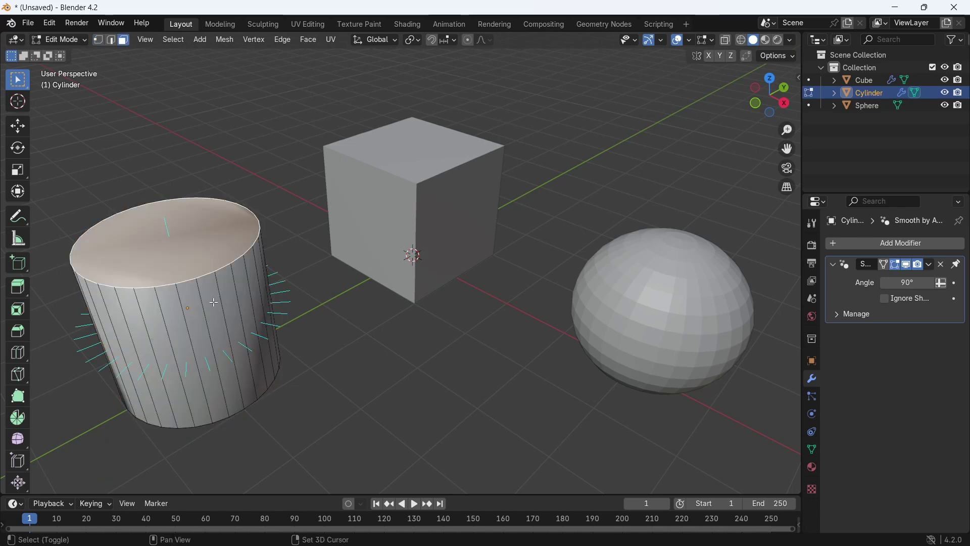
shift+click(215, 298)
click(308, 375)
click(229, 351)
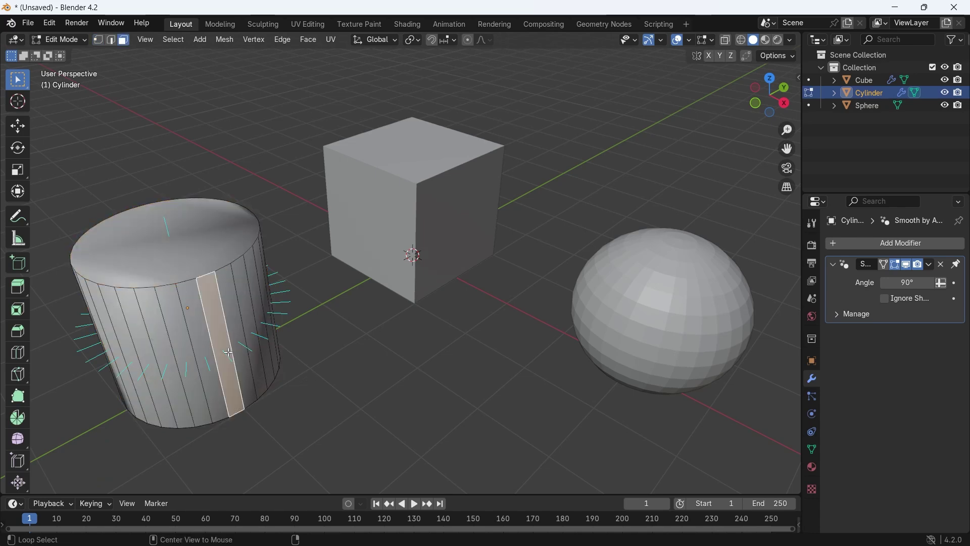
alt+click(269, 322)
key(KP_7)
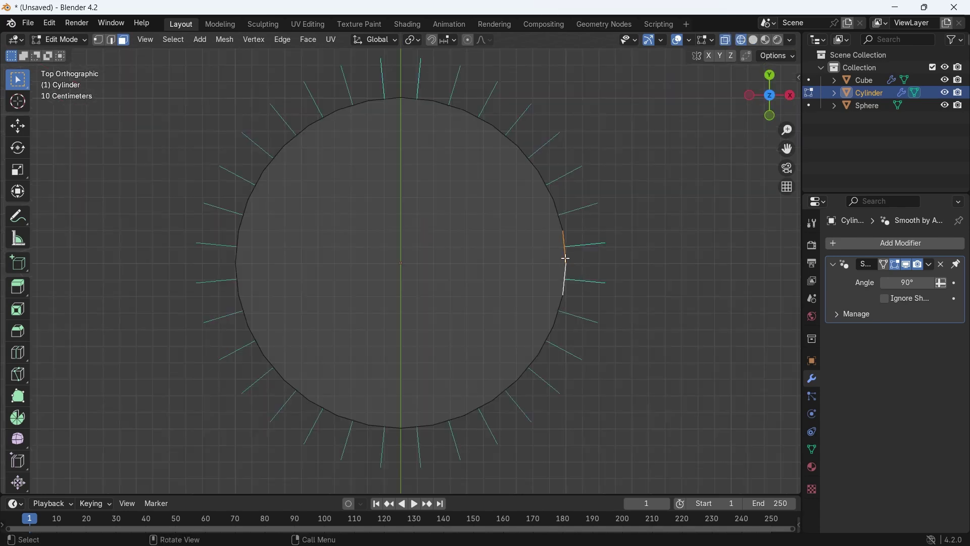
mouse_move(573, 292)
middle_down()
mouse_move(566, 316)
mouse_move(575, 268)
middle_up()
scroll(575, 265, down, 2)
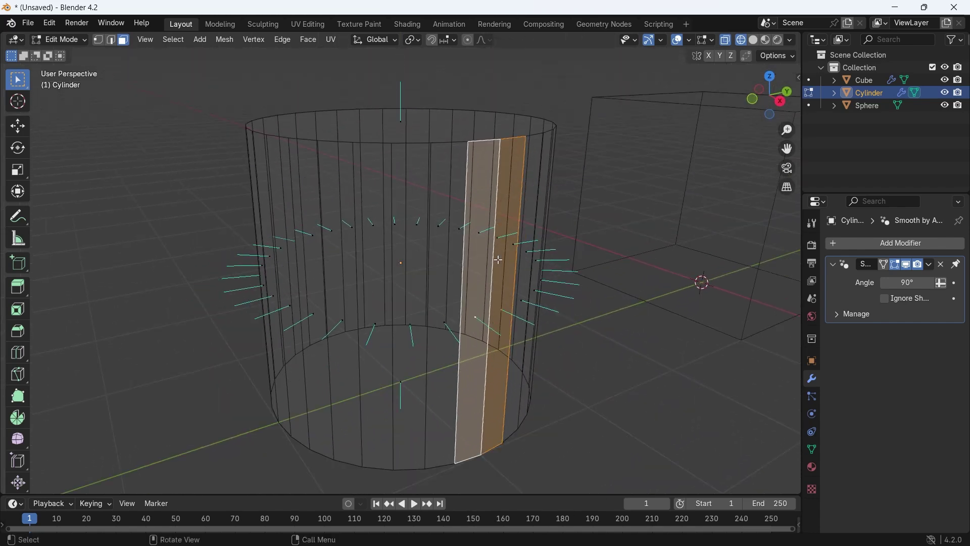
key(alt+z)
key(Tab)
right_click(494, 251)
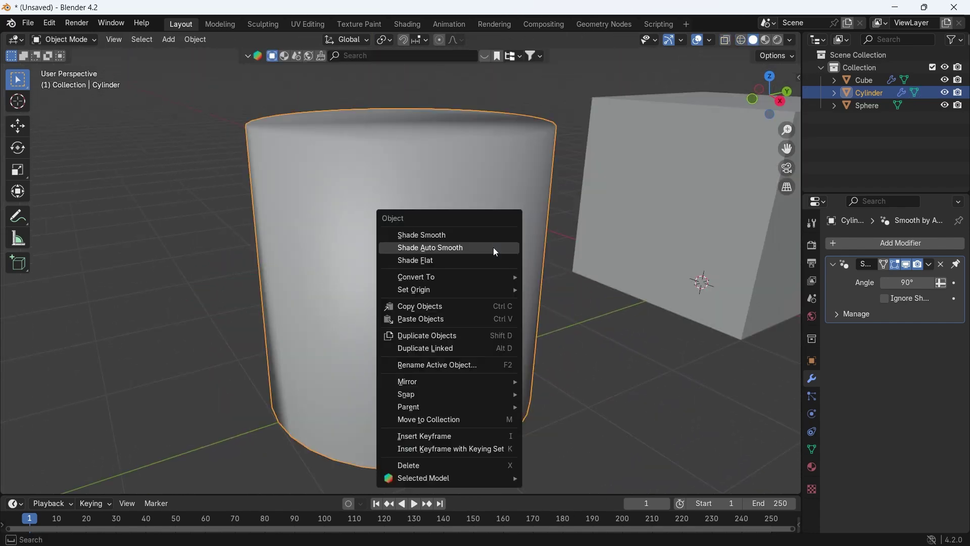
- Re-apply auto smooth to the cylinder with a 30° angle
click(494, 250)
click(167, 479)
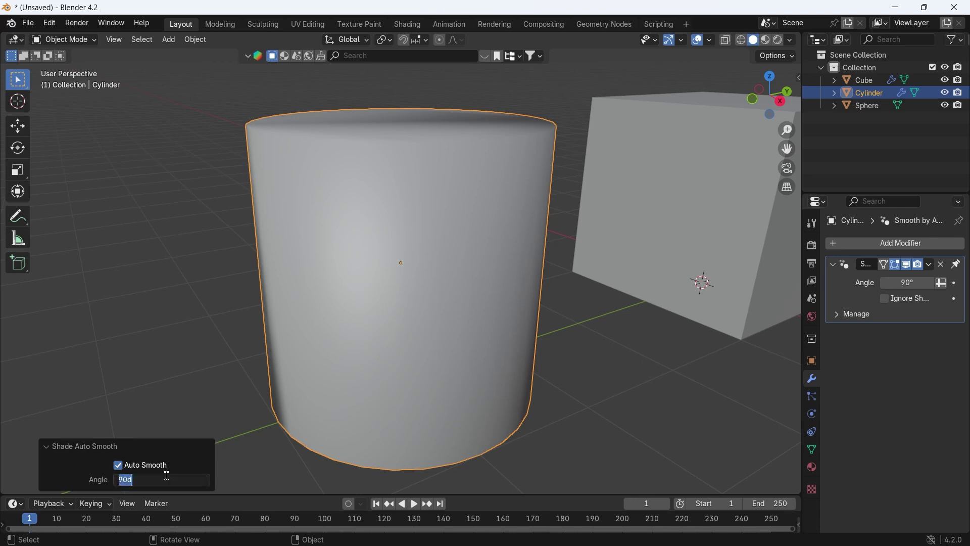
text(30)
key(Return)
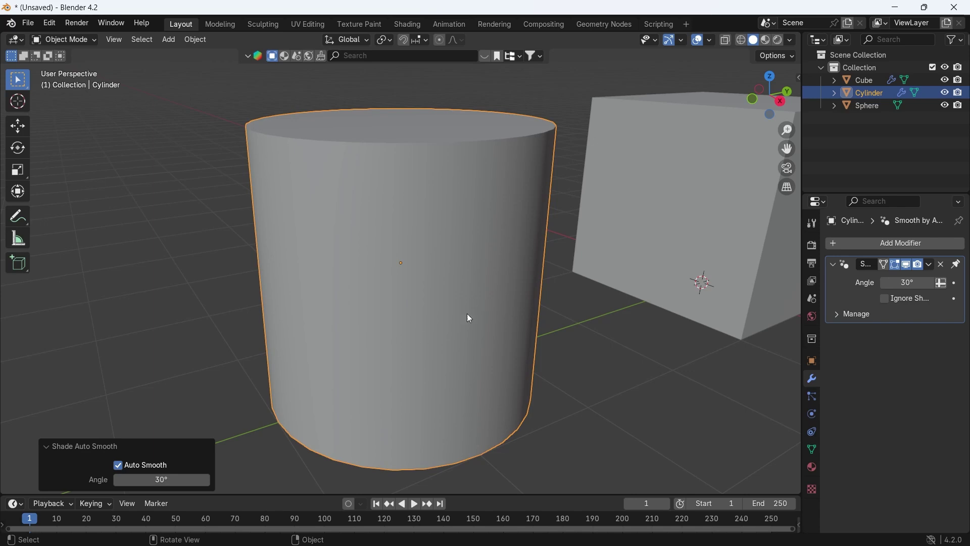
- Pan the view to show all three primitives and select the sphere
right_click(411, 132)
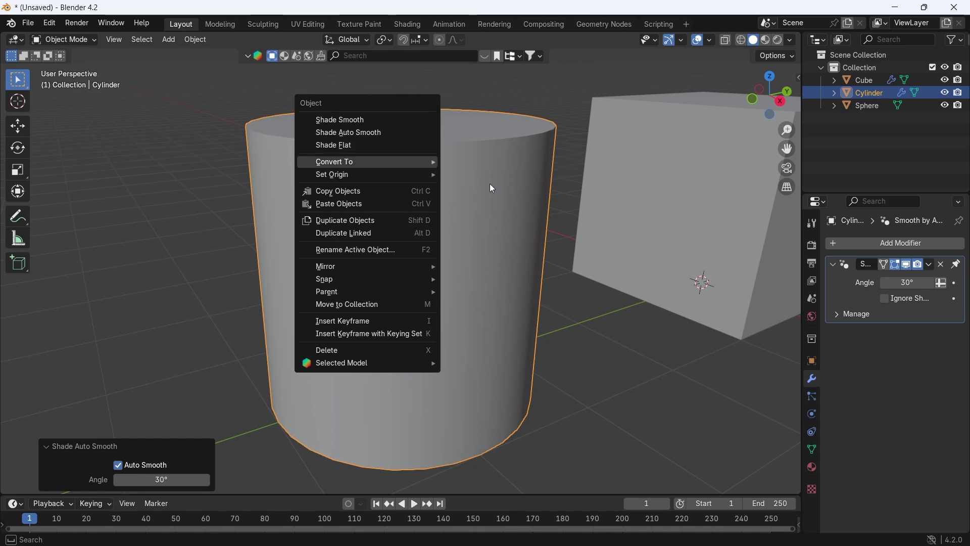
scroll(550, 277, down, 4)
shift+middle_drag(671, 314, 447, 304)
click(563, 315)
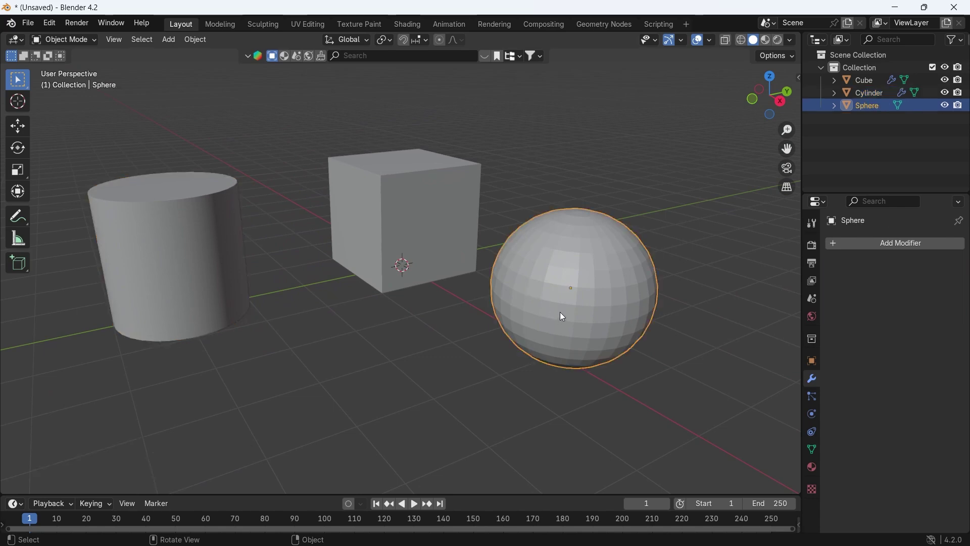
- Smooth-shade the sphere, then add auto smooth with the angle lowered to 27.1°
right_click(565, 286)
click(525, 271)
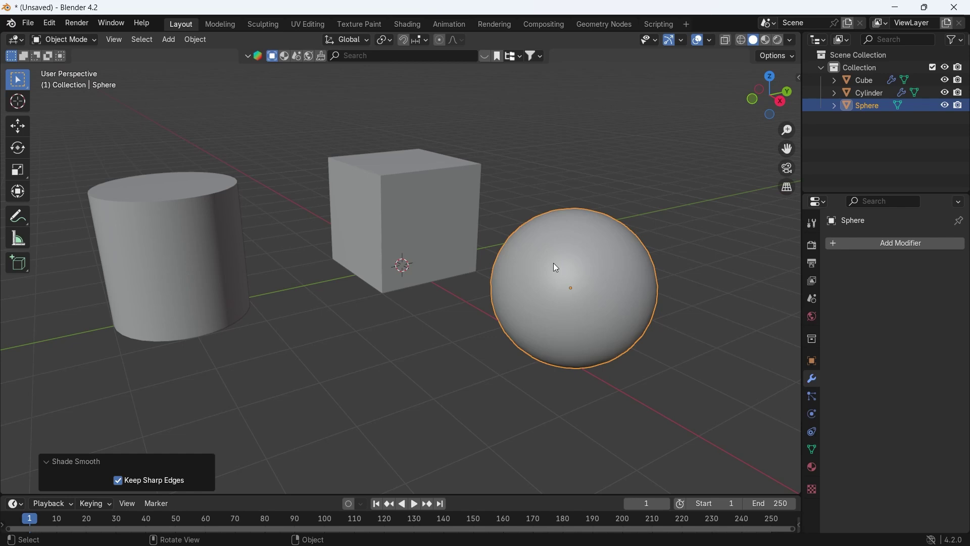
right_click(553, 262)
click(531, 274)
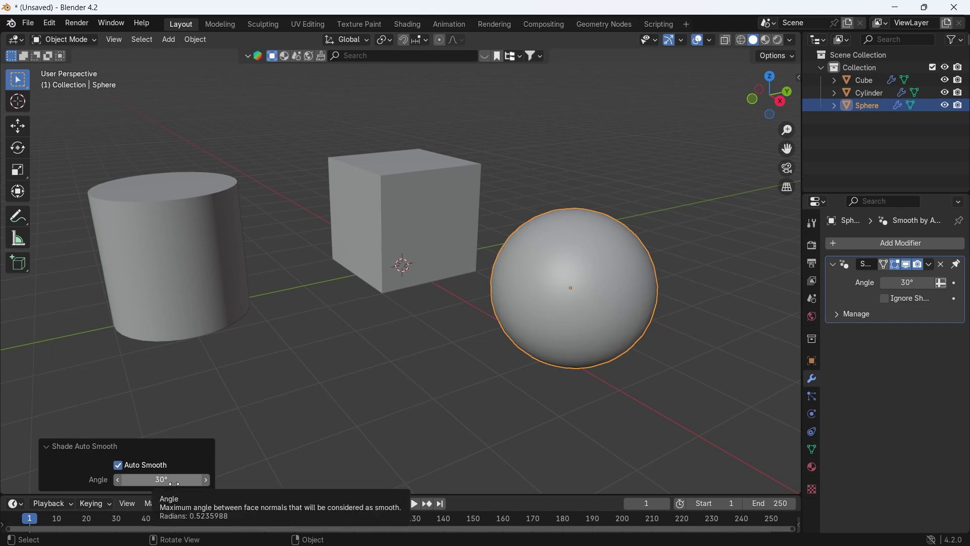
mouse_move(174, 484)
mouse_down()
mouse_move(108, 484)
mouse_move(170, 484)
mouse_up()
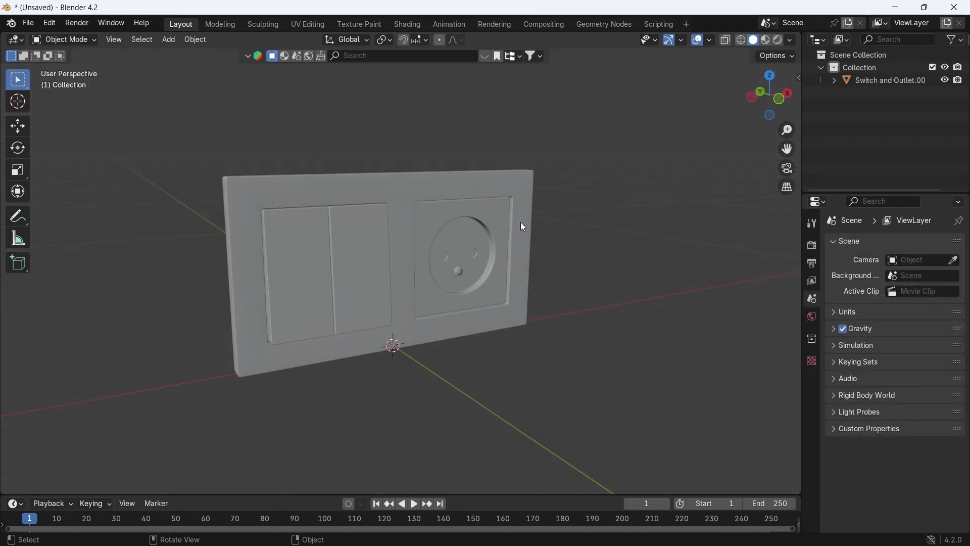
- Inspect the outlet plate's faces in Edit Mode, then apply auto smooth at 100°
click(510, 243)
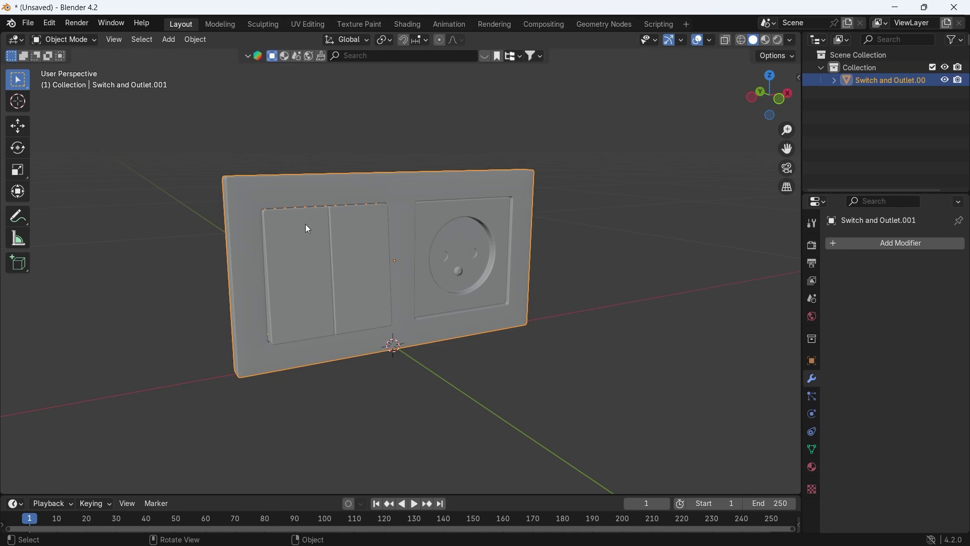
key(Tab)
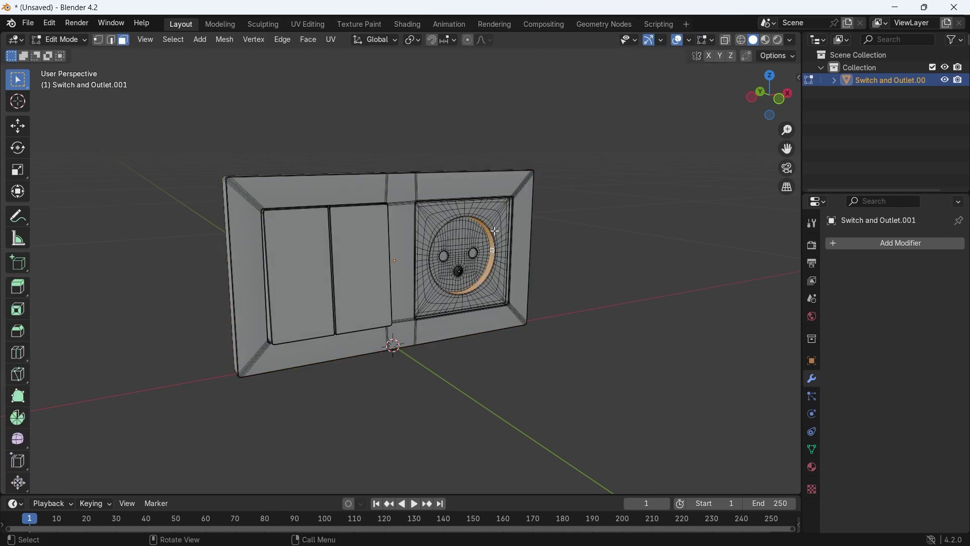
click(428, 196)
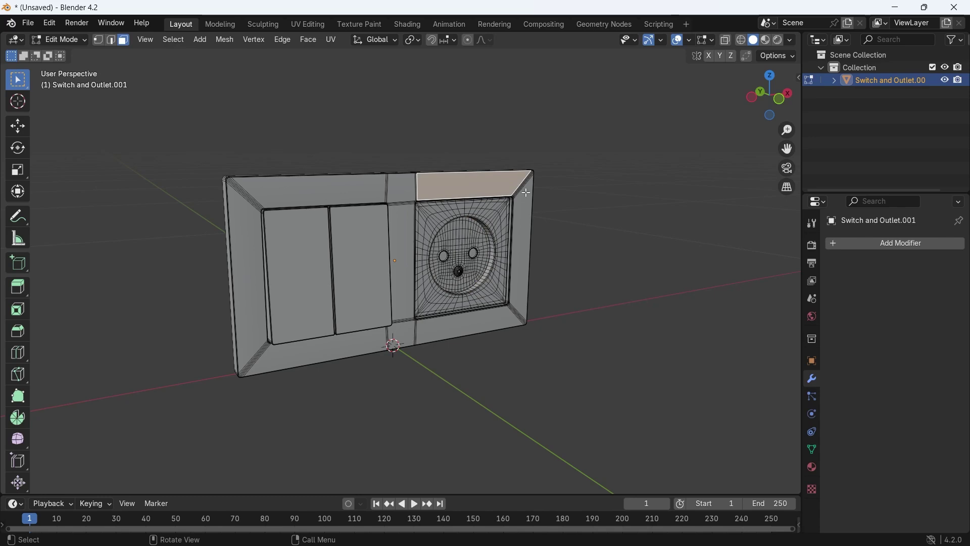
key(Tab)
right_click(508, 204)
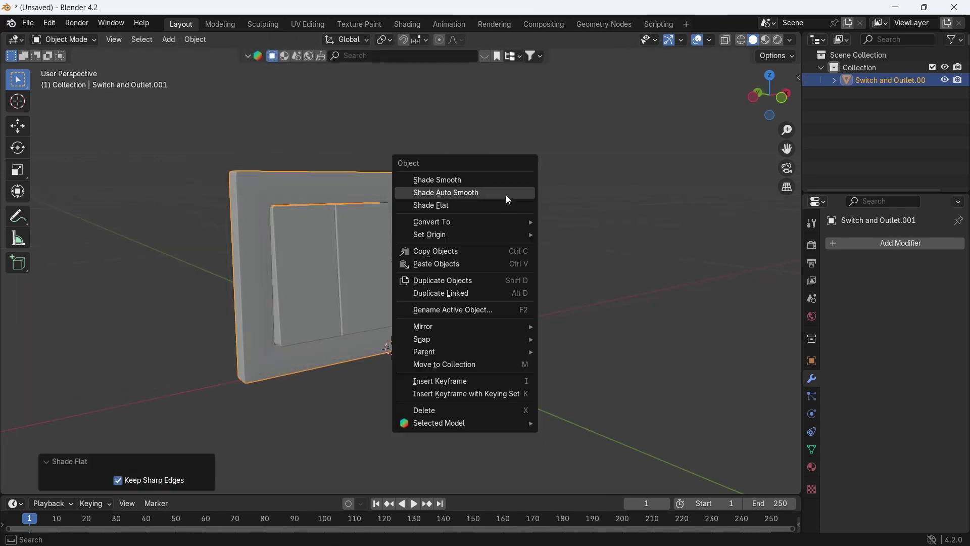
click(506, 194)
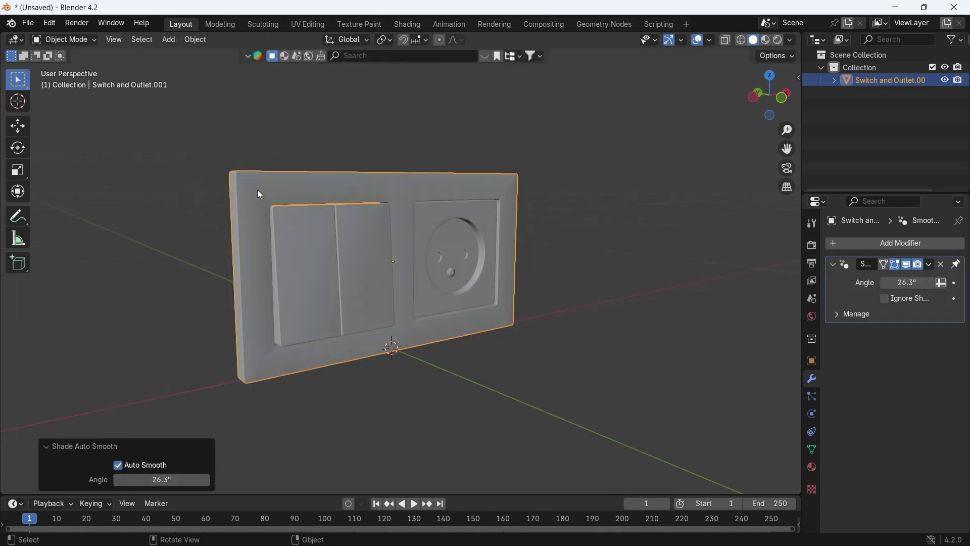
drag(162, 480, 207, 480)
- Switch the plate to plain Shade Smooth, removing its auto smooth modifier
right_click(393, 259)
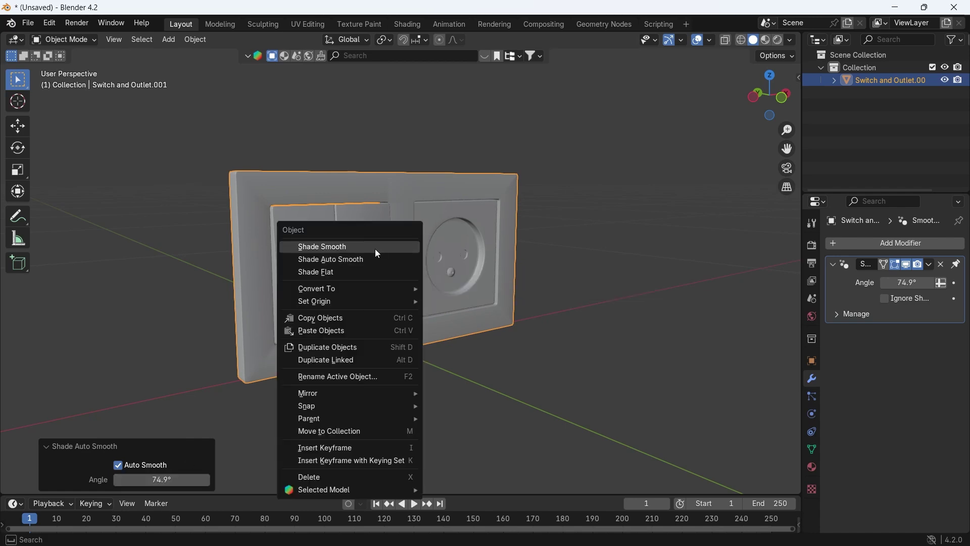
click(375, 249)
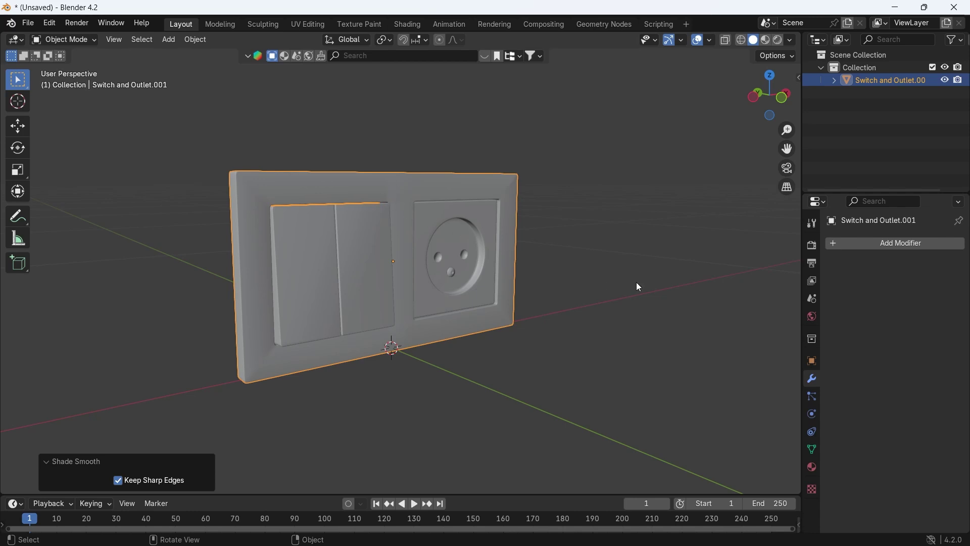
click(873, 245)
mouse_move(880, 249)
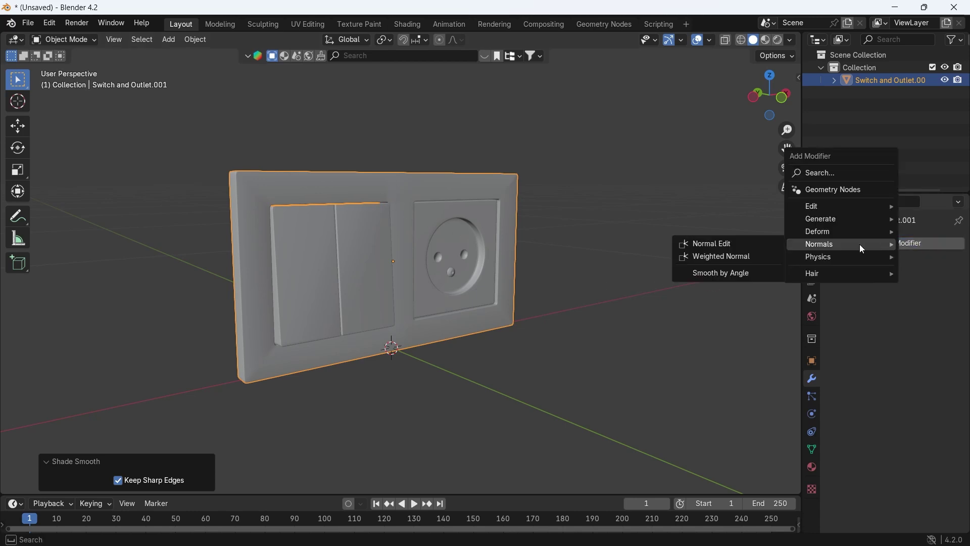
- Add a Weighted Normal modifier to the outlet plate and orbit to check its shading
click(755, 260)
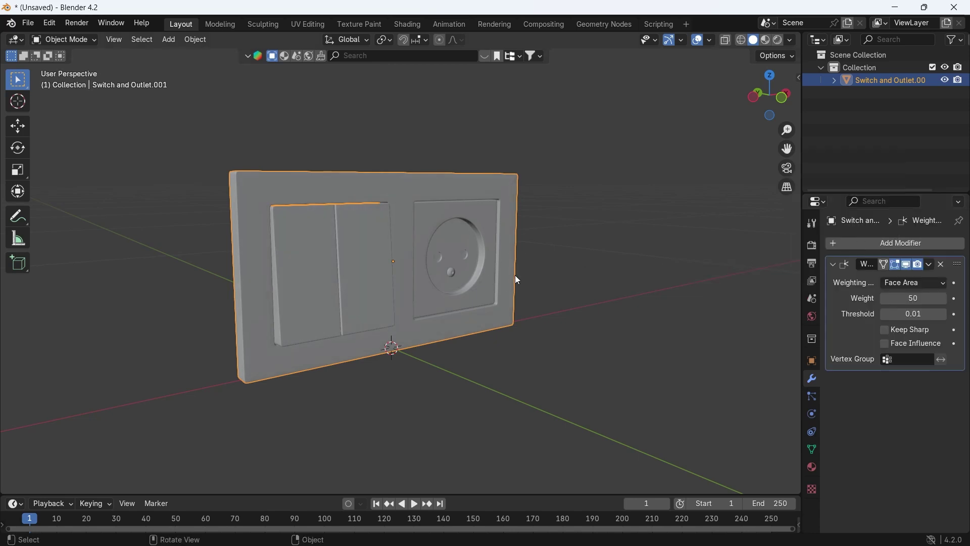
middle_drag(536, 305, 556, 326)
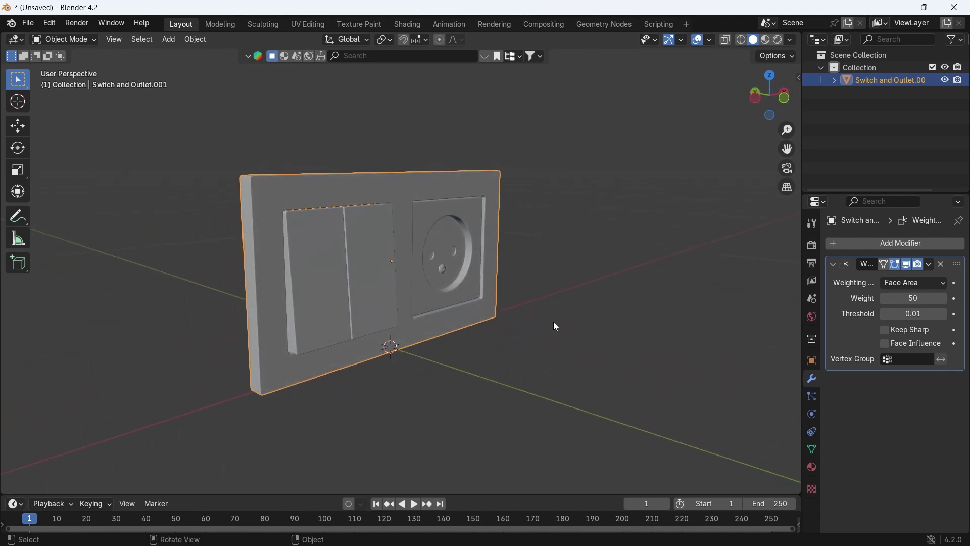
middle_drag(568, 252, 513, 335)
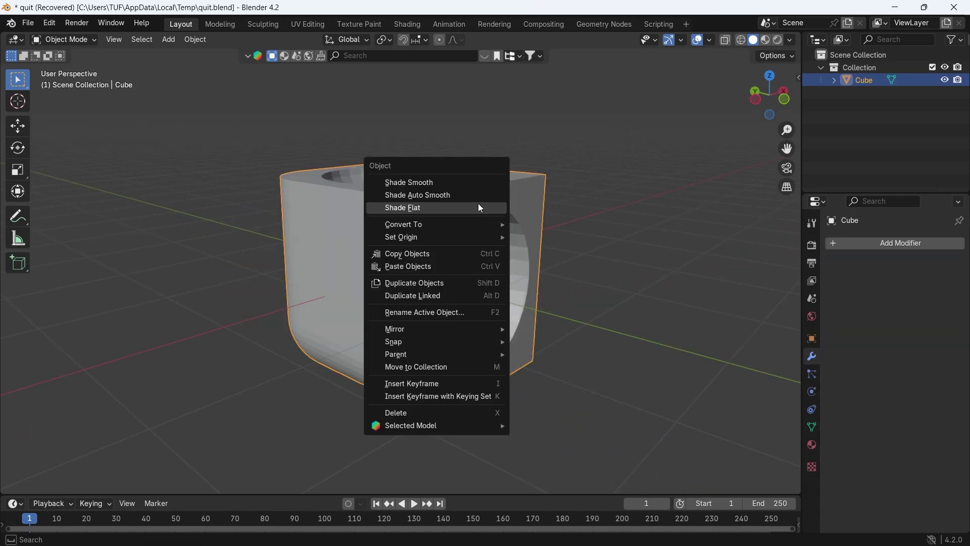
- Smooth-shade the hollowed cube and add a Weighted Normal modifier to it
click(445, 182)
click(876, 246)
mouse_move(811, 249)
click(726, 258)
middle_drag(466, 217, 319, 354)
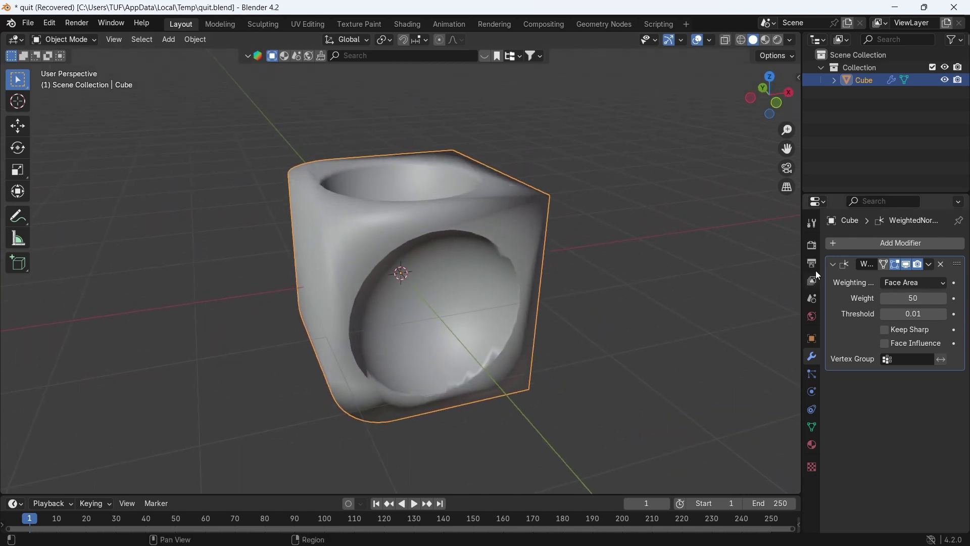
- Add a Bevel modifier (0.1 m, 1 segment) to the cube above Weighted Normal
click(860, 245)
mouse_move(818, 220)
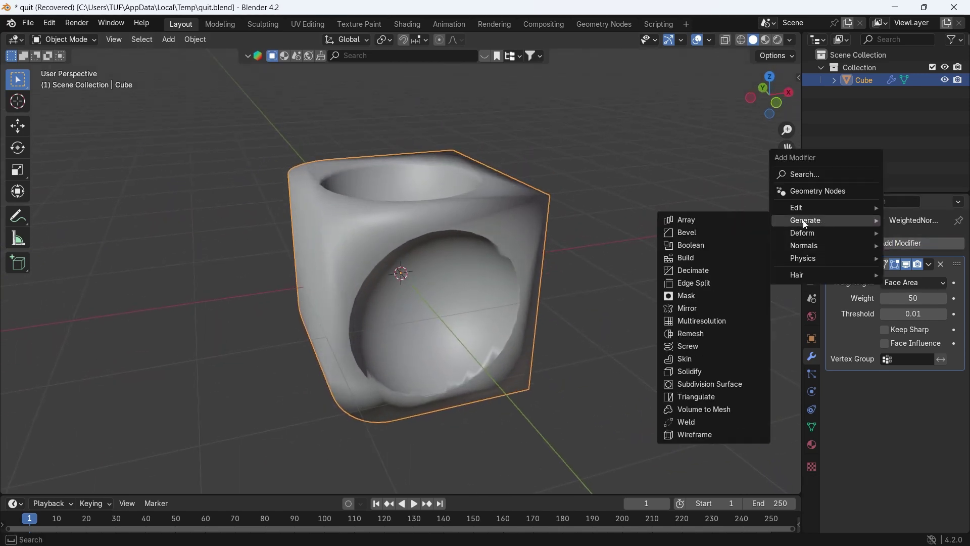
click(734, 231)
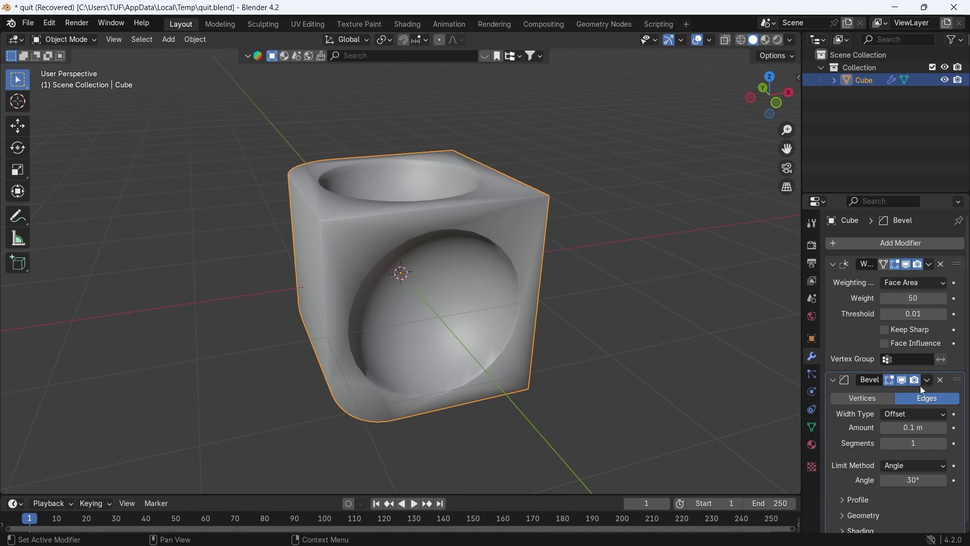
drag(899, 380, 940, 254)
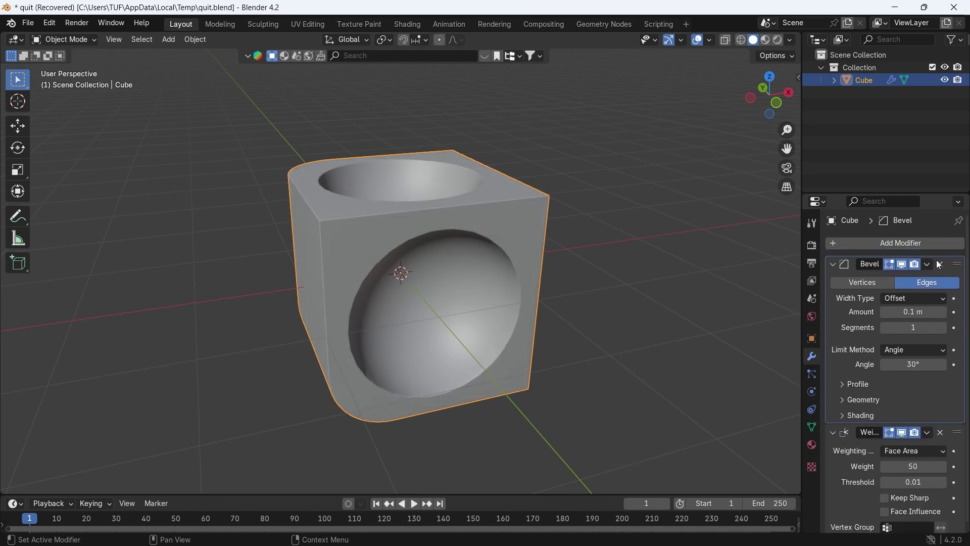